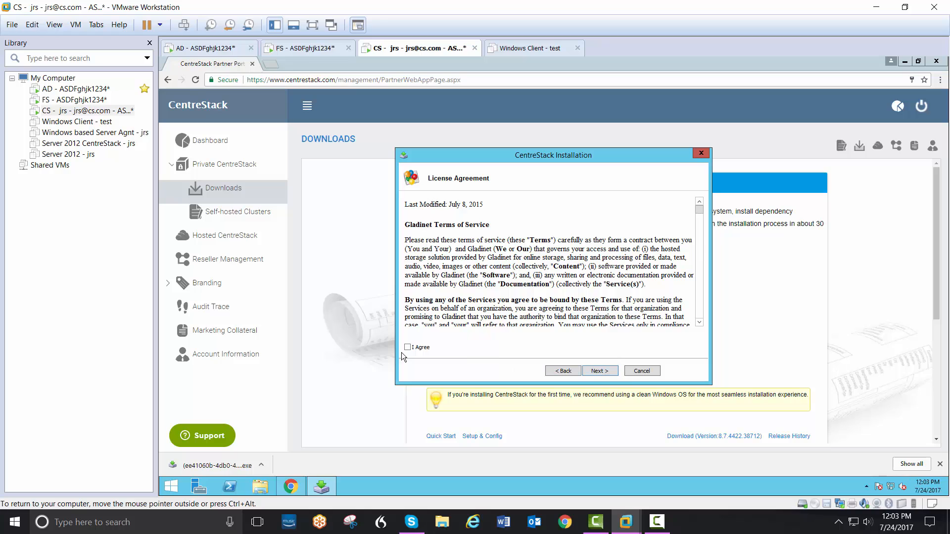
- Accept the license agreement, keep the Express All-in-one Installation type and start the CentreStack installation in C:\Program Files (x86)
left_click(407, 348)
left_click(599, 370)
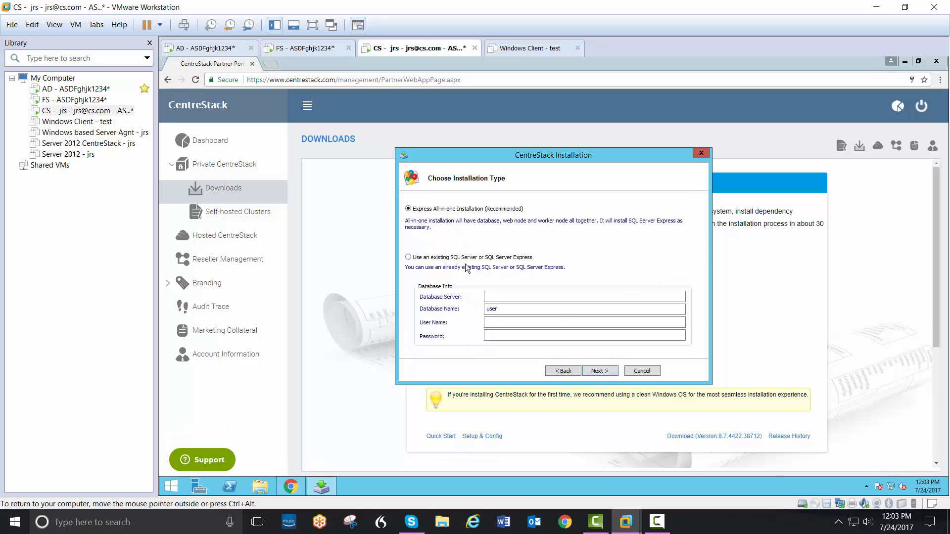
left_click(604, 373)
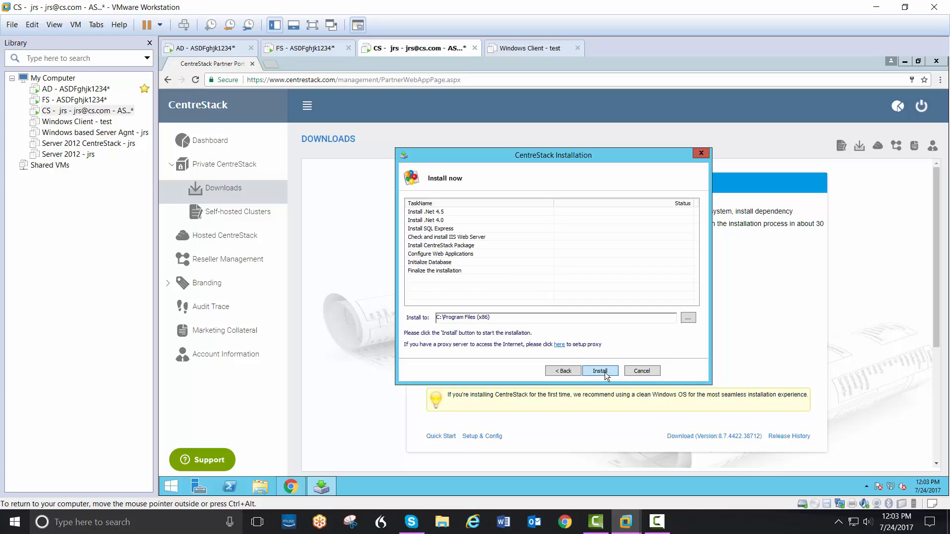
left_click(604, 372)
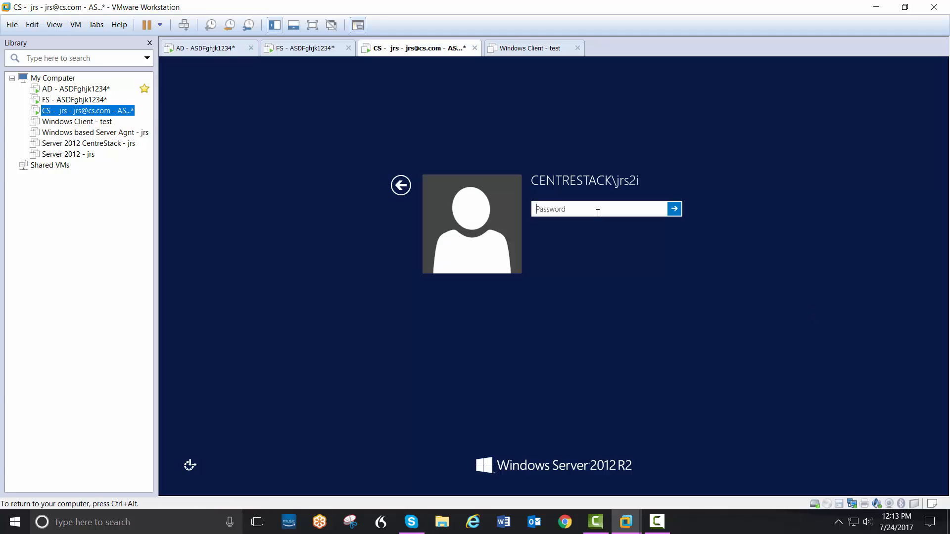
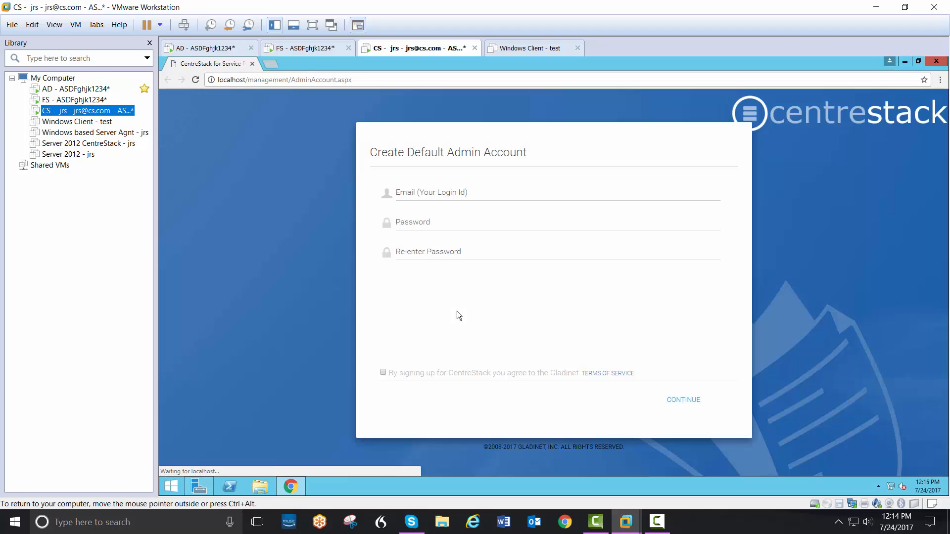
- Enter the administrator's e-mail as the login ID for the default admin account
left_click(448, 192)
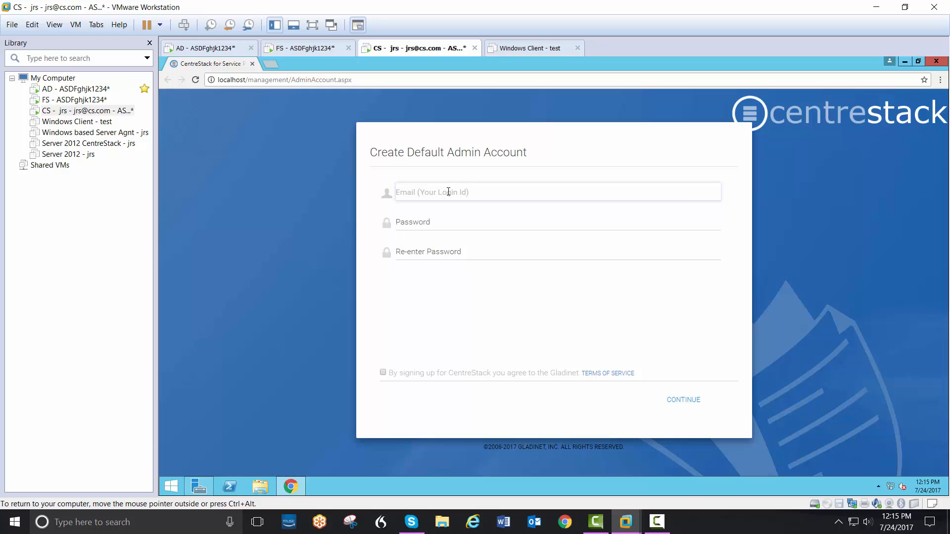
key("Tab")
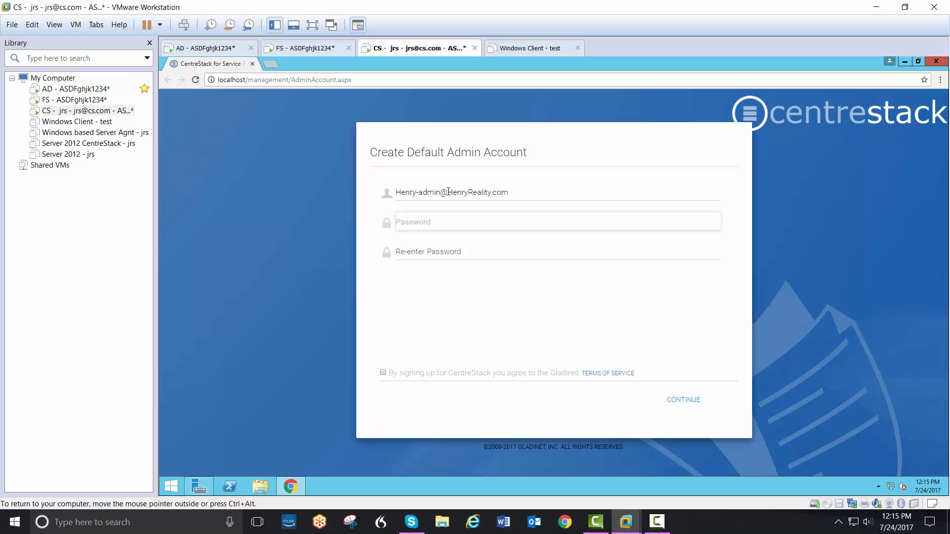
- Enter and repeat the default admin account password, agree to the terms of service and continue to the dashboard
key("Tab")
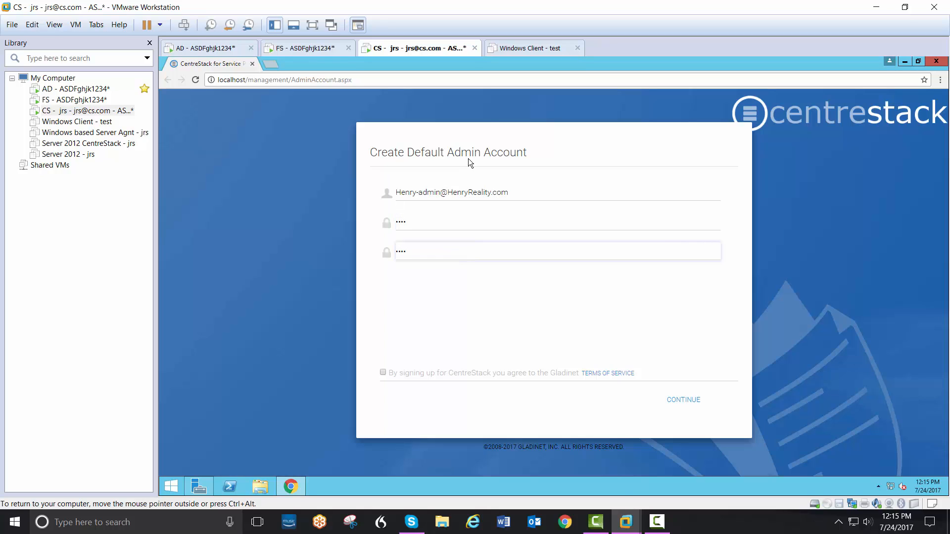
left_click(381, 373)
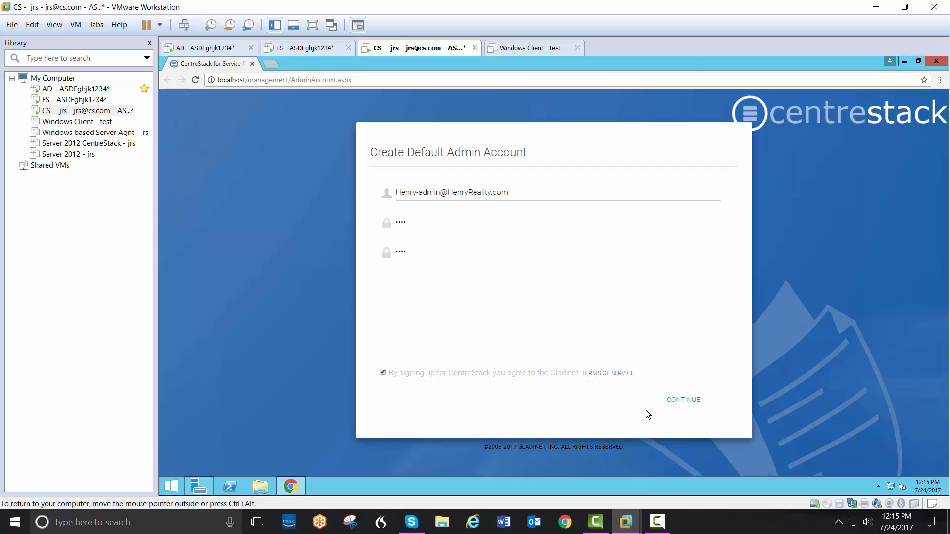
left_click(683, 402)
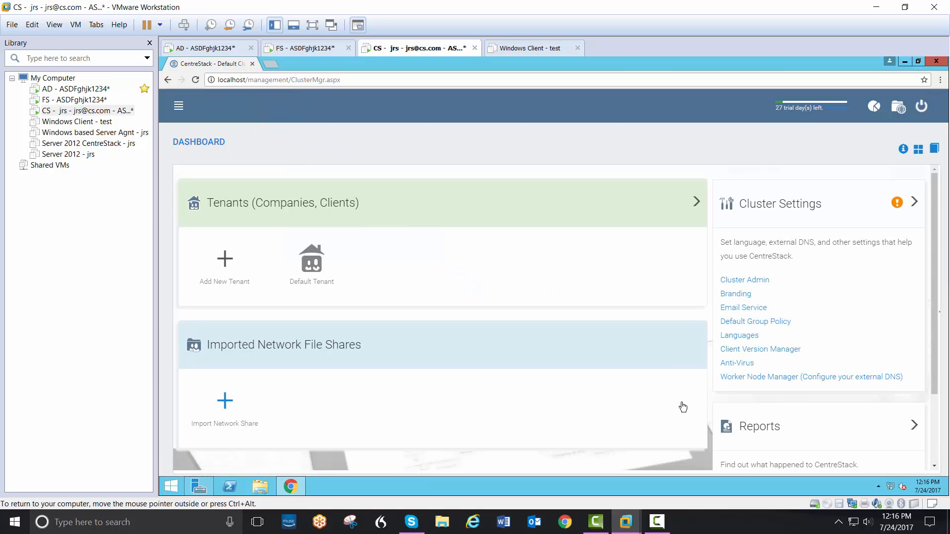
- In the Default Tenant's plan, rename the organization to Henry Reality, set the new user plan to 19 and apply the change
left_click(321, 284)
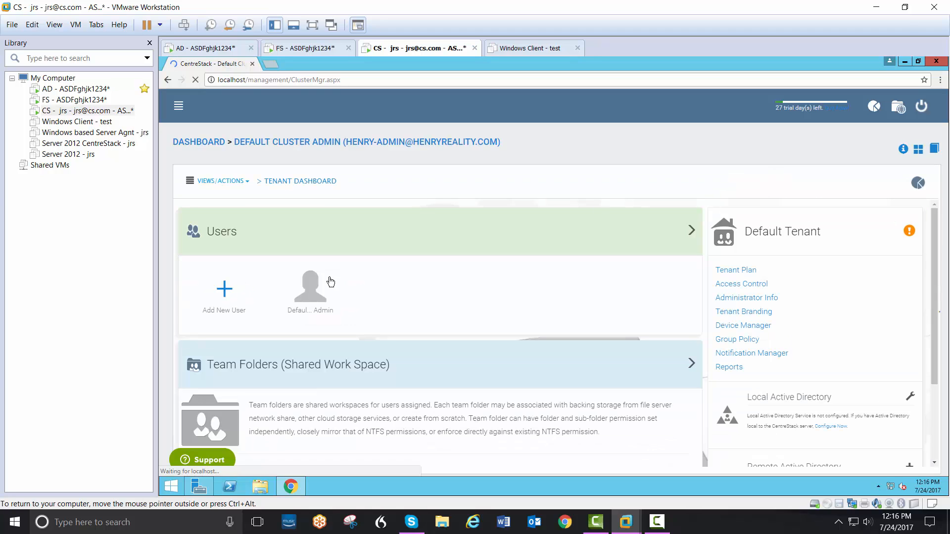
left_click(240, 187)
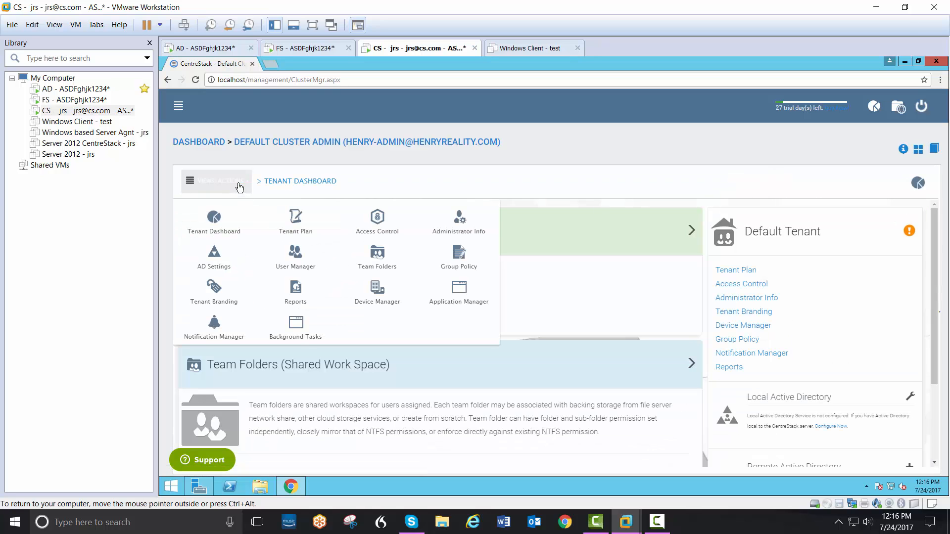
left_click(298, 230)
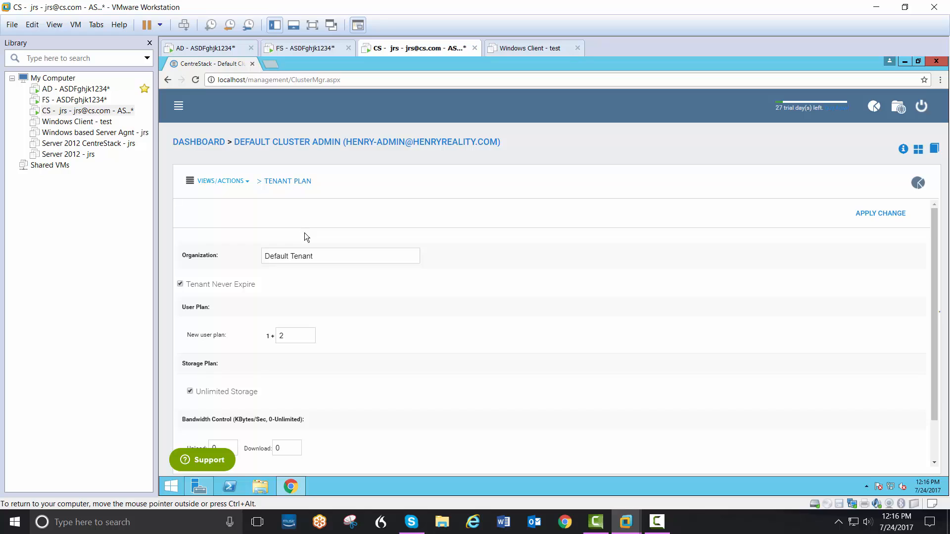
left_click_drag(319, 257, 235, 257)
key("BackSpace")
type("Henry")
type(" Reality")
type("19")
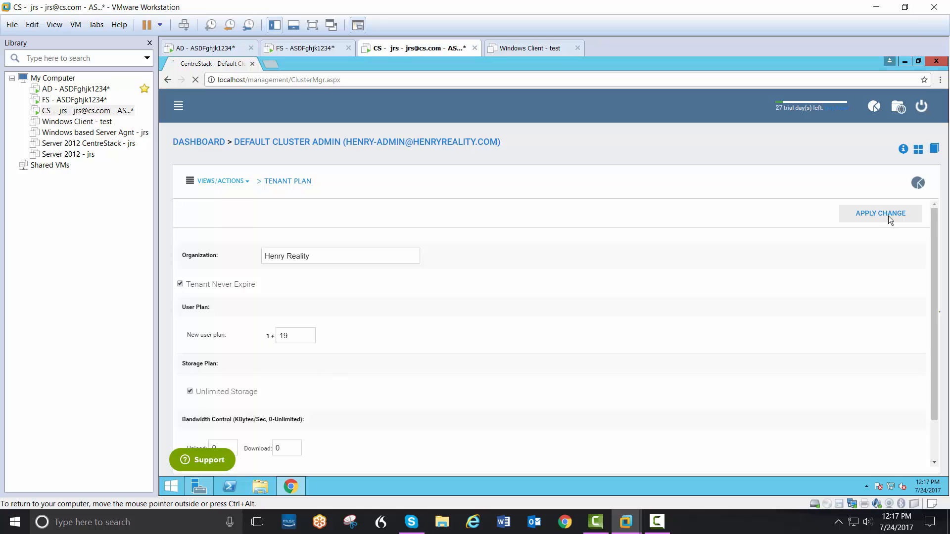
left_click(889, 218)
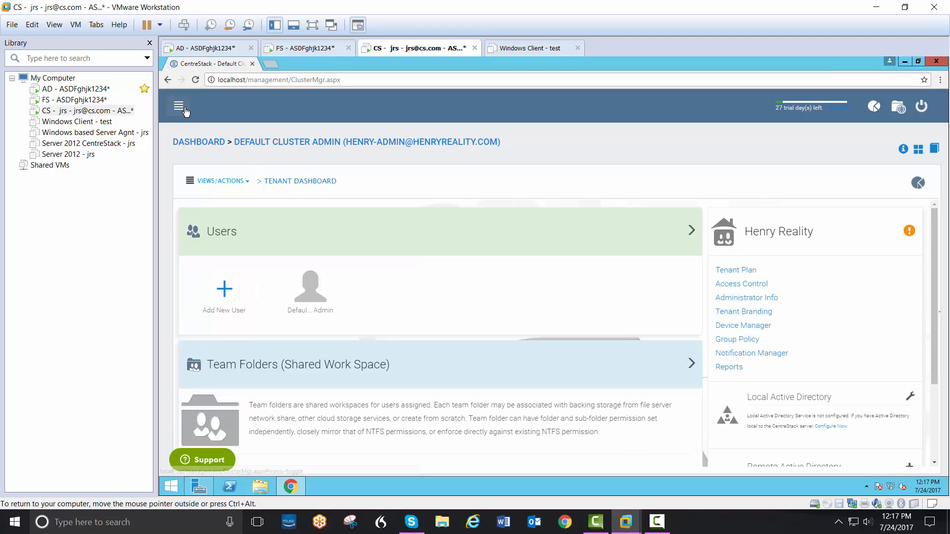
- Open the Tenant Manager and choose to manage the Henry Reality tenant
left_click(179, 107)
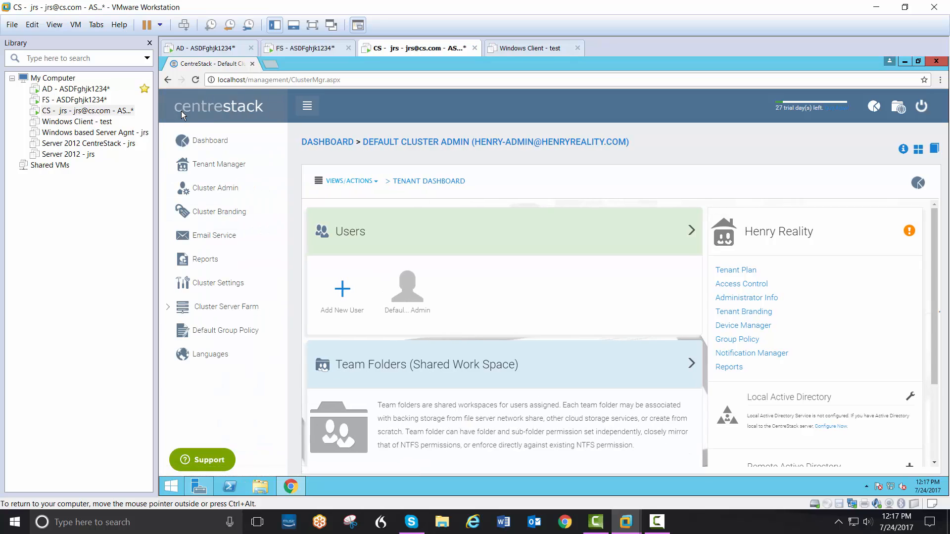
left_click(207, 164)
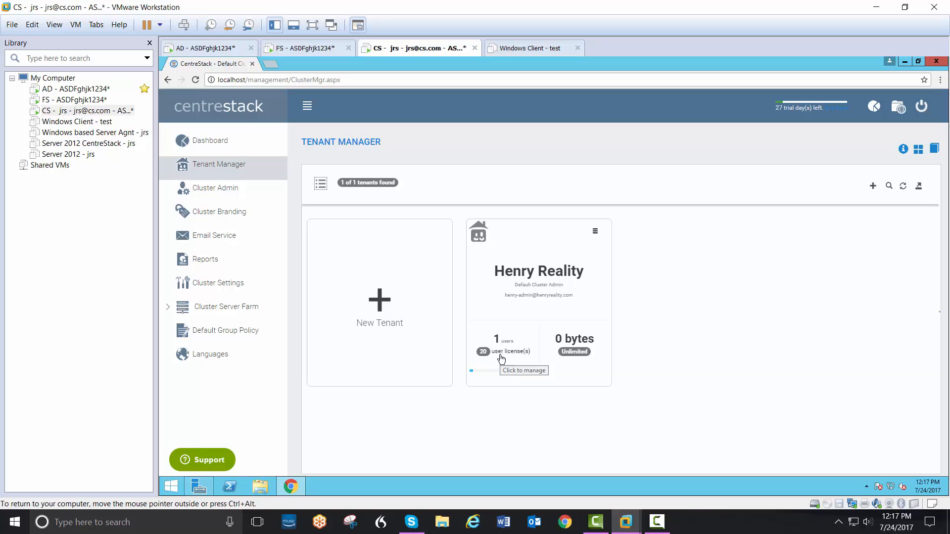
left_click(595, 231)
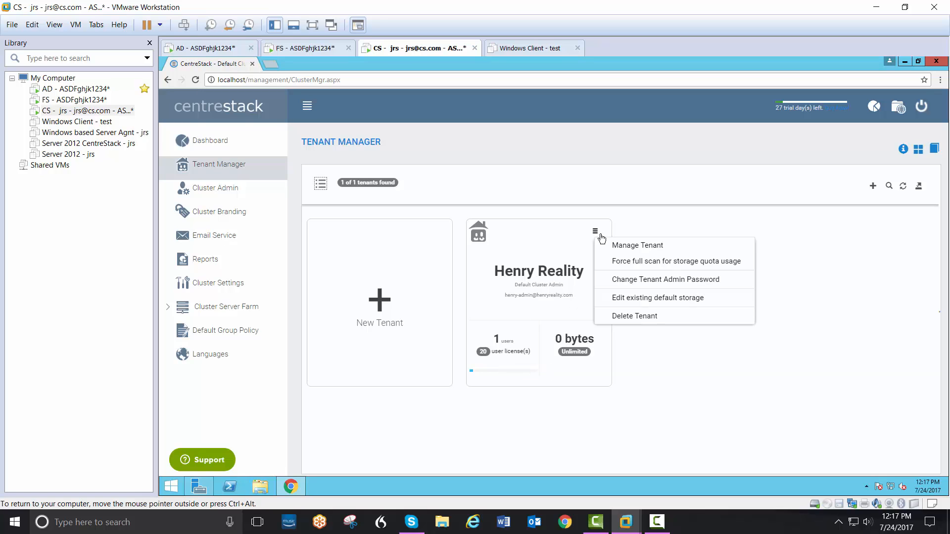
left_click(626, 250)
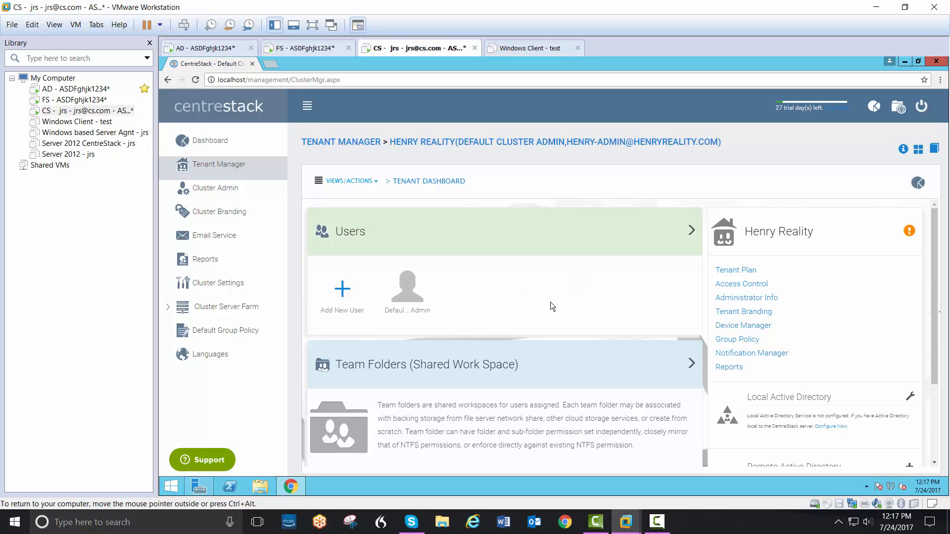
- Edit the tenant's local Active Directory settings, enabling Active Directory integration with domain controller address 192.168.2.90
left_click(307, 106)
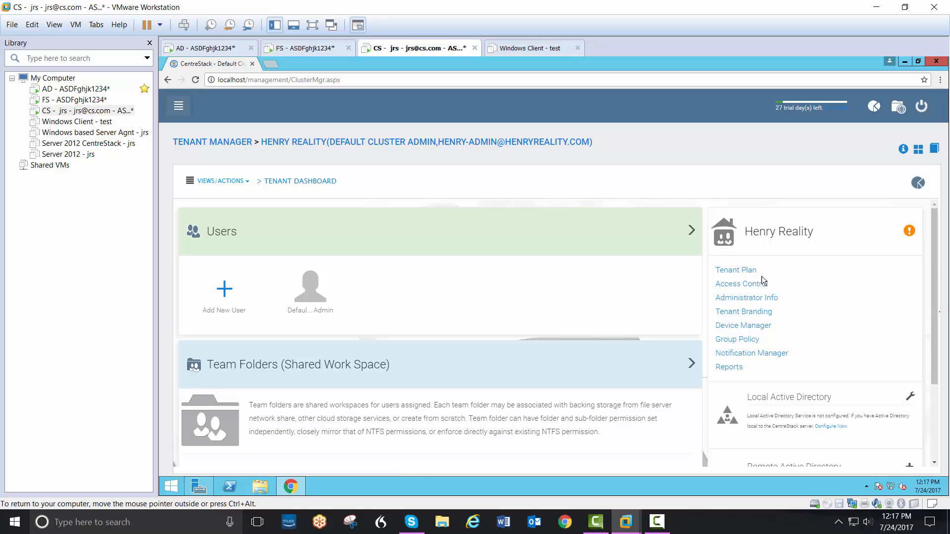
scroll(939, 307, "down", 2)
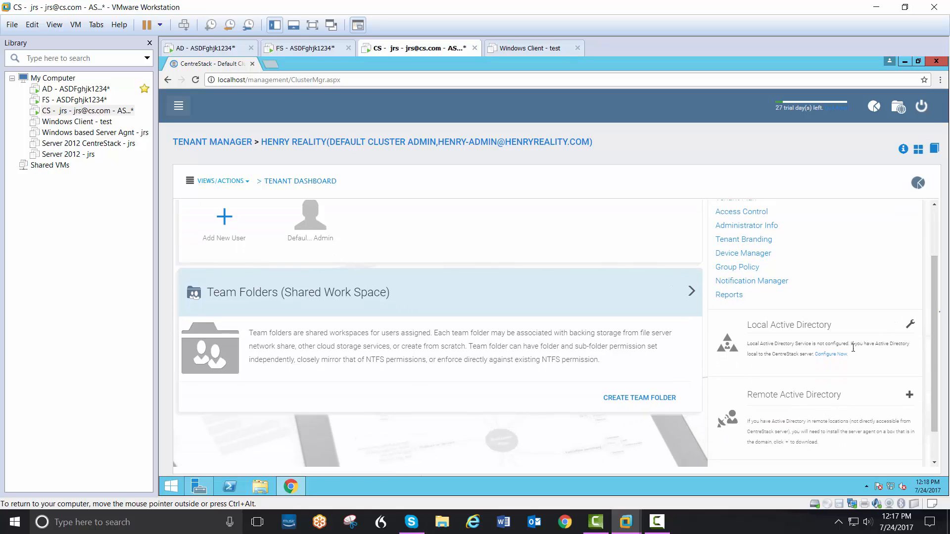
left_click(839, 356)
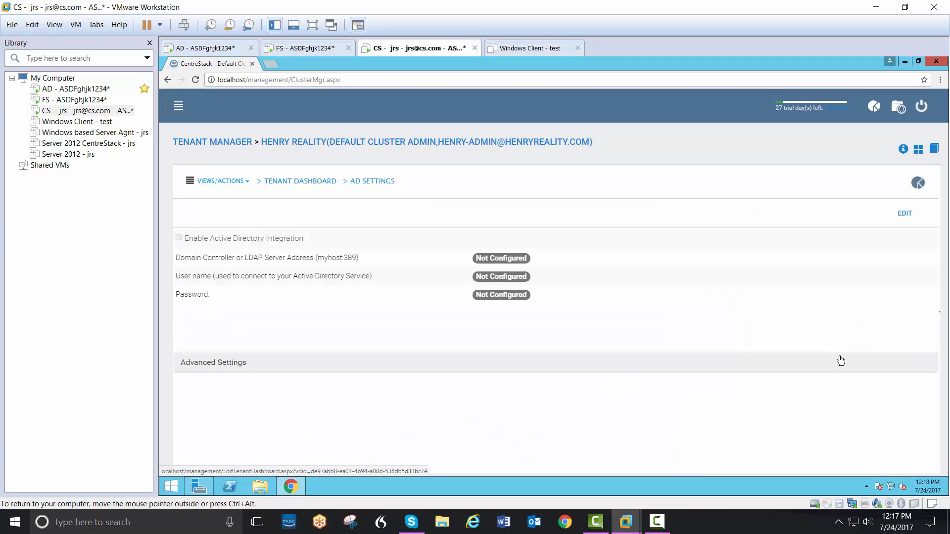
left_click(913, 214)
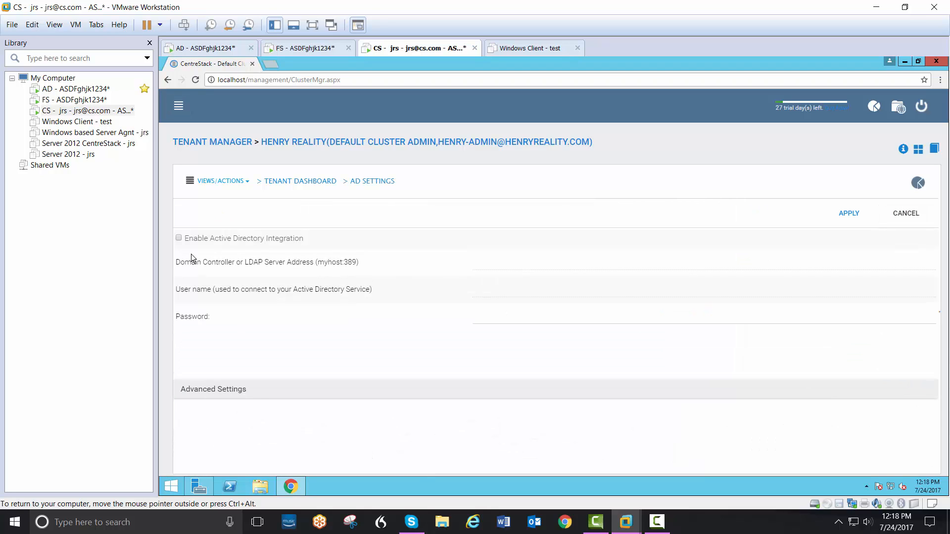
left_click(179, 239)
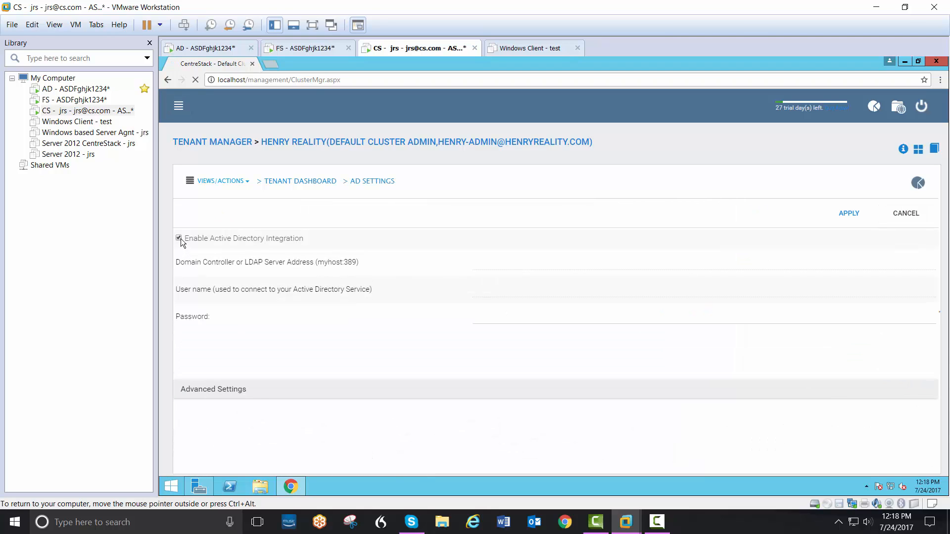
left_click(489, 264)
type("1")
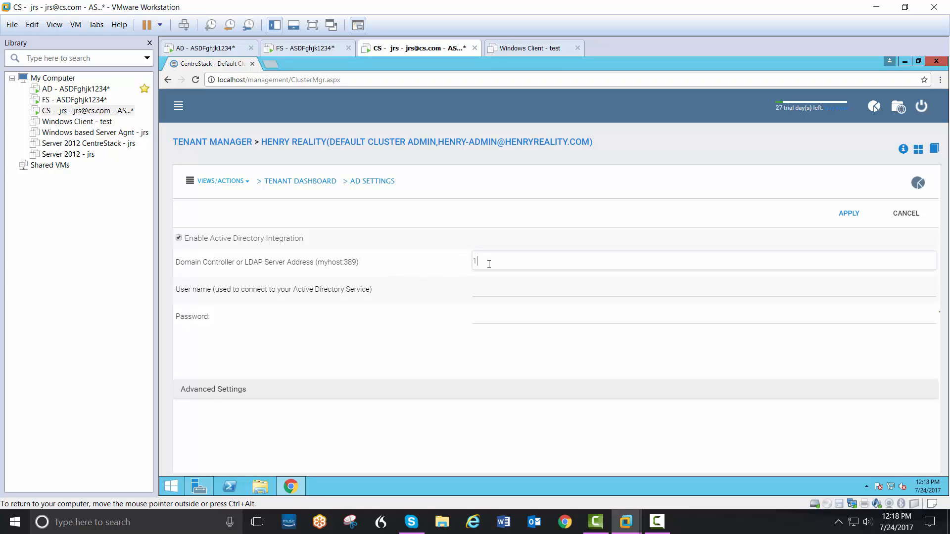
type("92.168.2.90")
- Enter the domain administrator's user name and password for the Active Directory connection and apply the settings
left_click(503, 295)
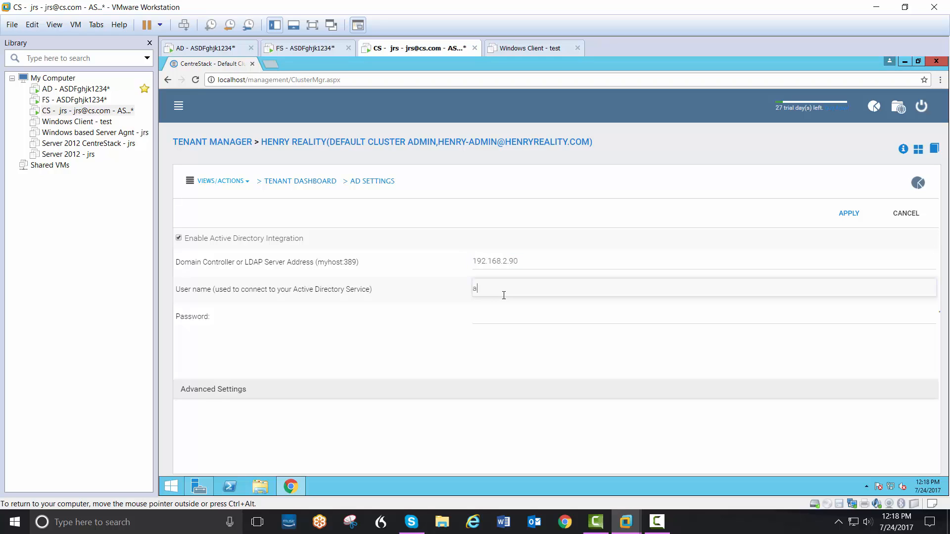
left_click(504, 313)
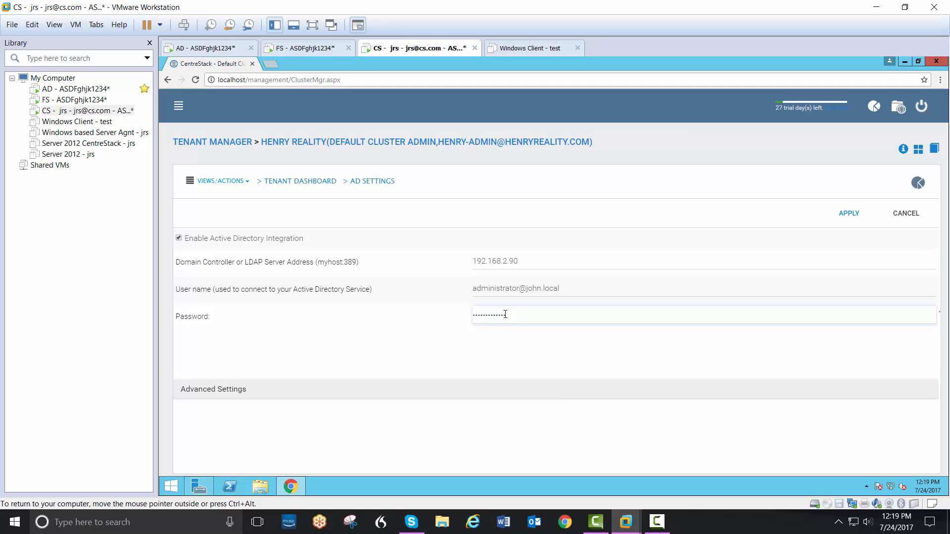
left_click(849, 213)
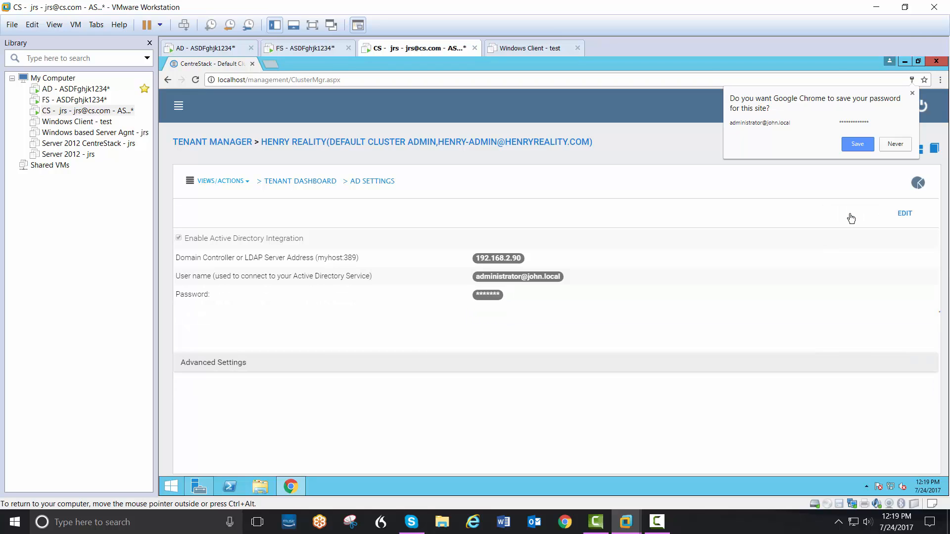
- From the tenant dashboard, create a team folder from FILESERVER's Accounting files share on the local area network, keeping Accounting files as its name
left_click(231, 190)
left_click(223, 222)
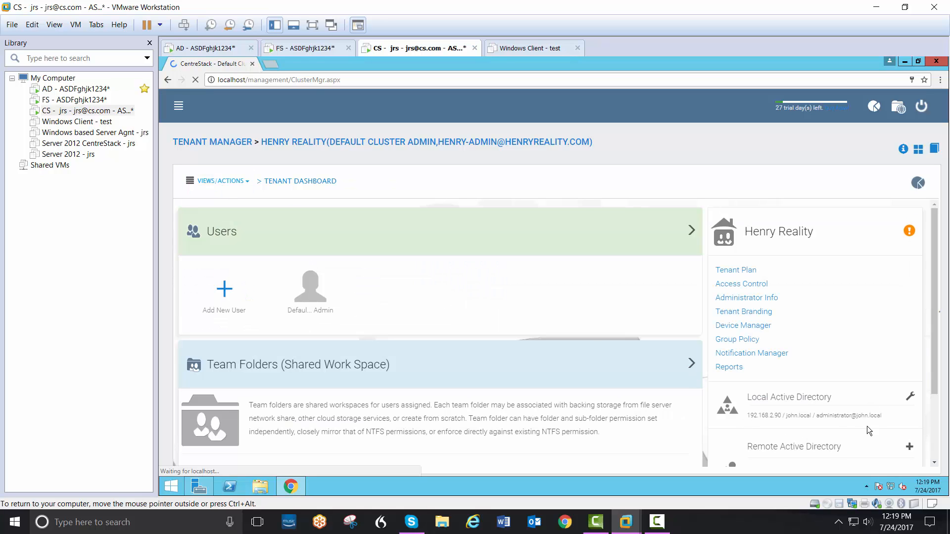
scroll(934, 317, "down", 1)
left_click(642, 432)
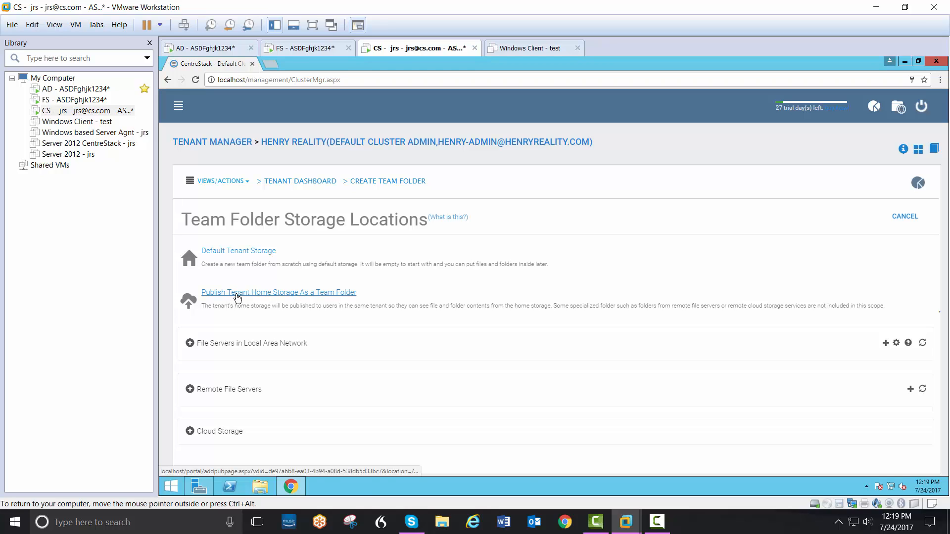
left_click(210, 349)
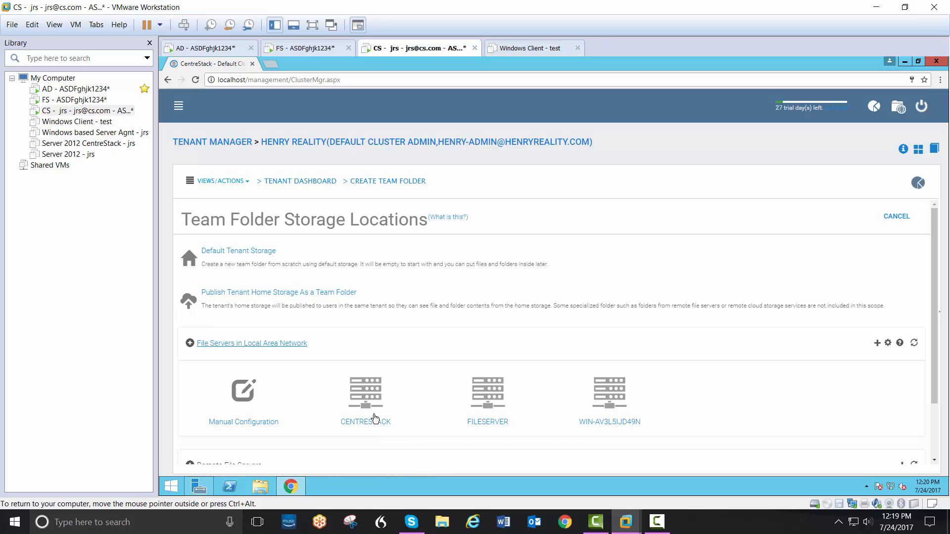
scroll(732, 414, "down", 2)
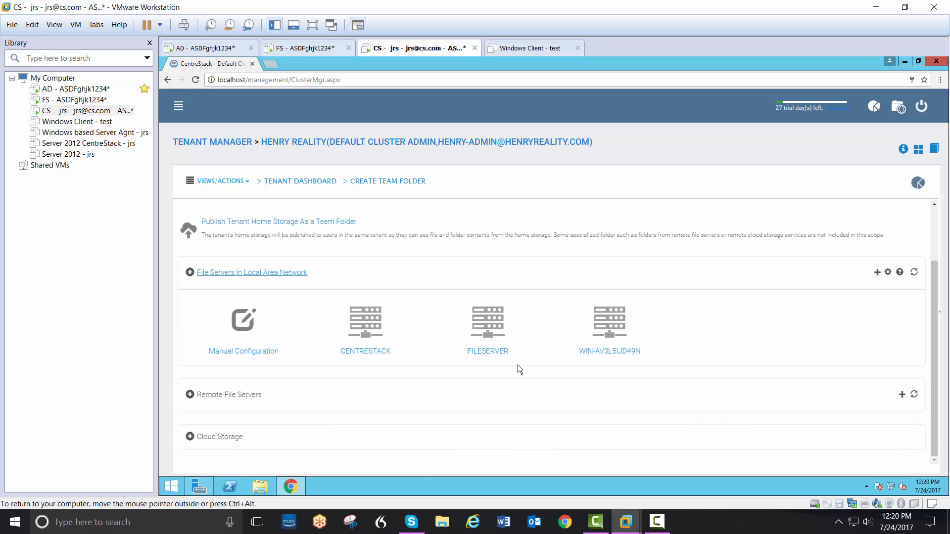
left_click(492, 353)
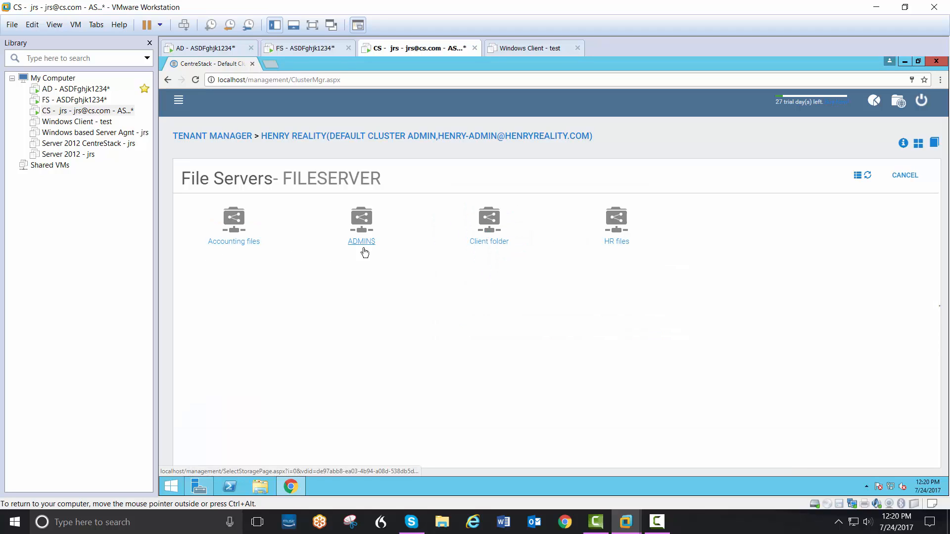
left_click(242, 249)
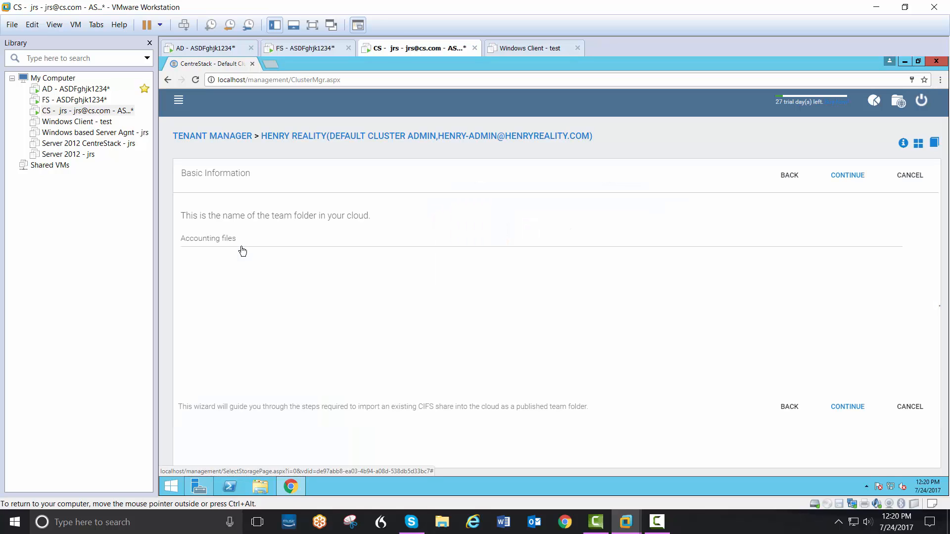
left_click(839, 407)
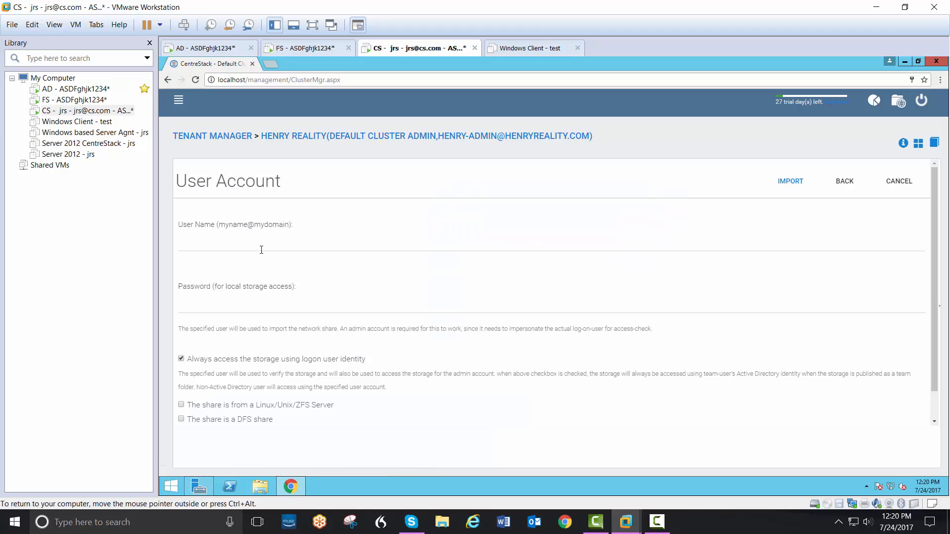
- Enter the domain administrator's user name and password for storage access and import the Accounting files share, keeping logon user identity access enabled
left_click(259, 243)
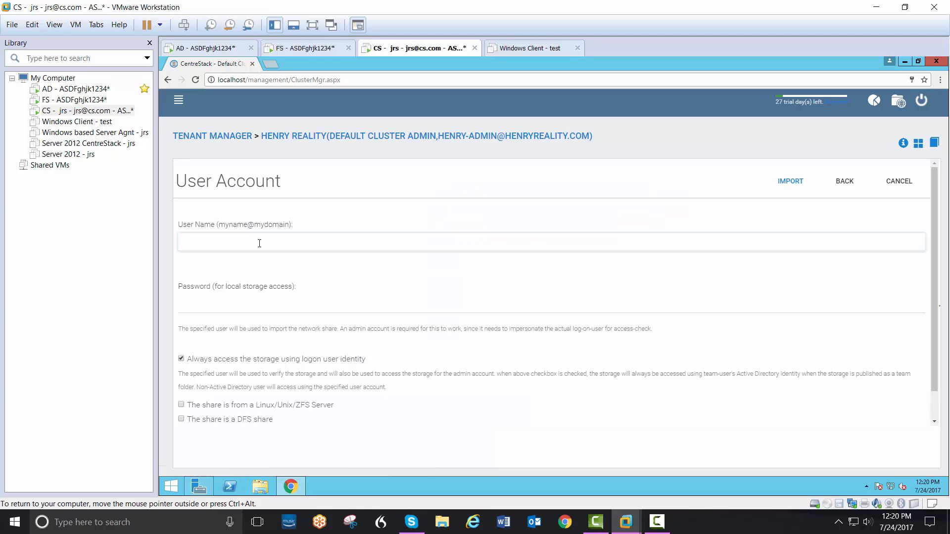
key("Tab")
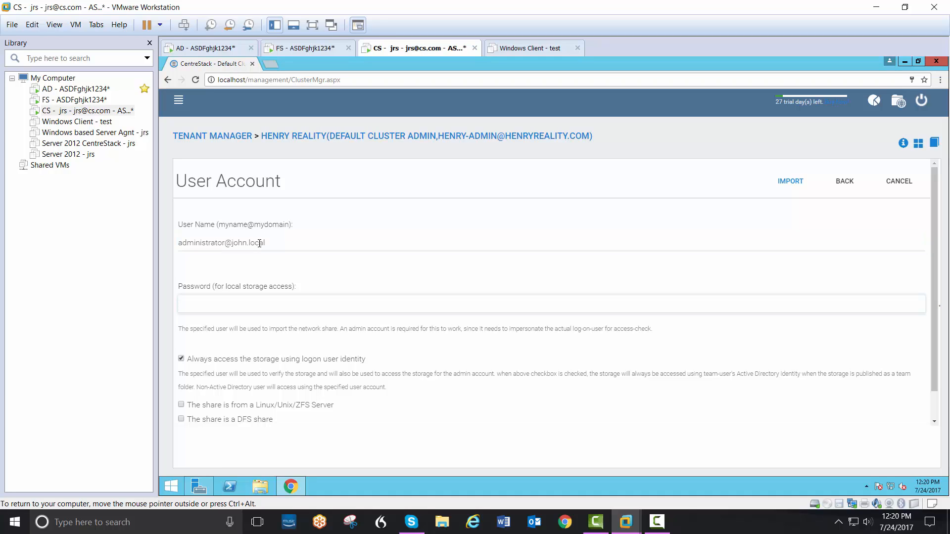
left_click(783, 184)
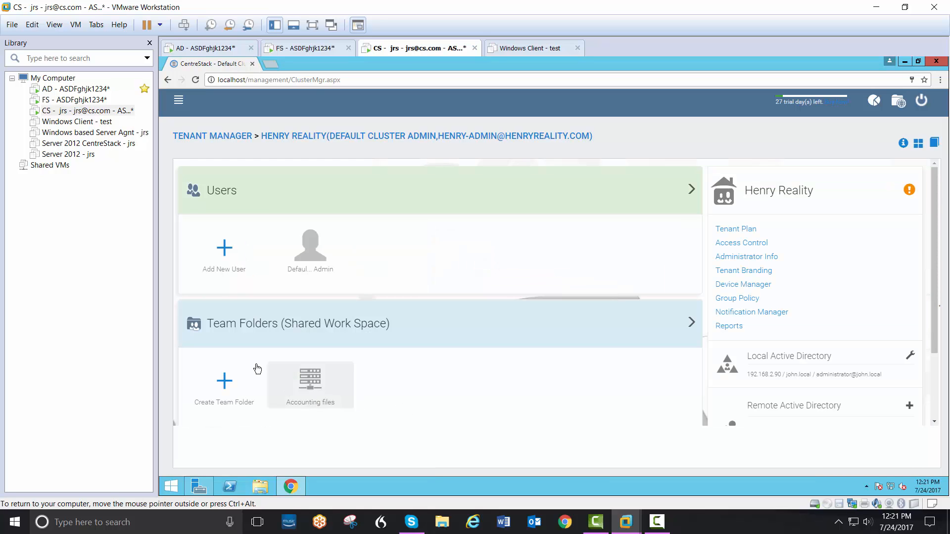
- Add a new native user to the tenant, entering the user's first name, last name and e-mail and leaving the quota at 0 GB
left_click(225, 272)
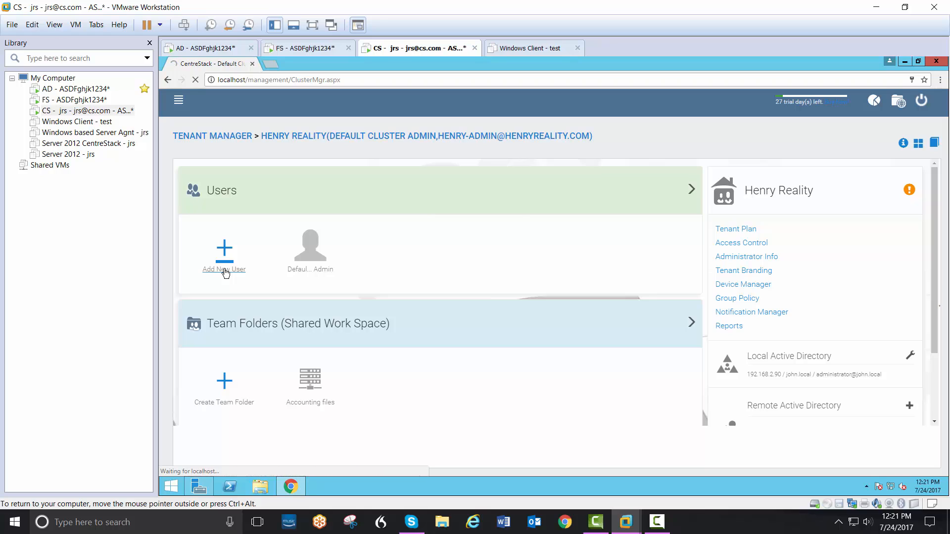
left_click(242, 279)
left_click(240, 234)
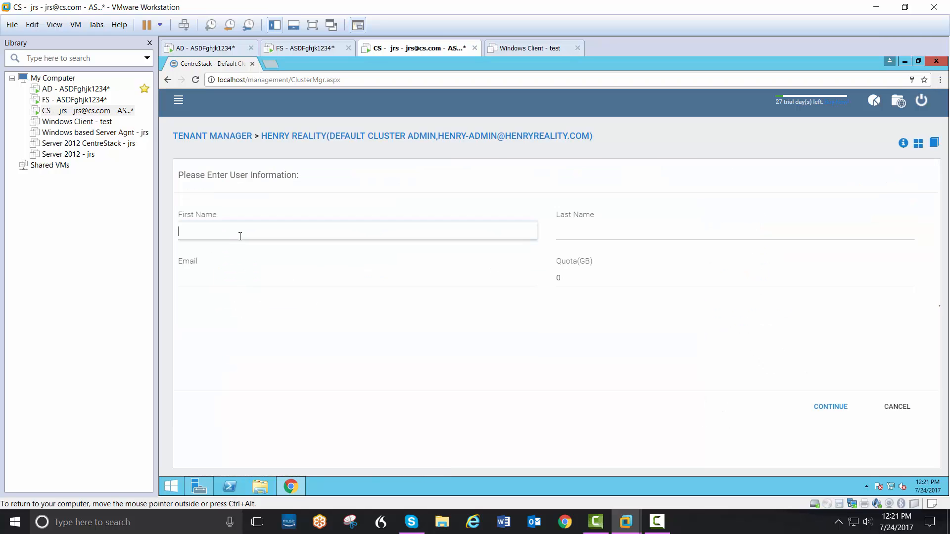
key("Tab")
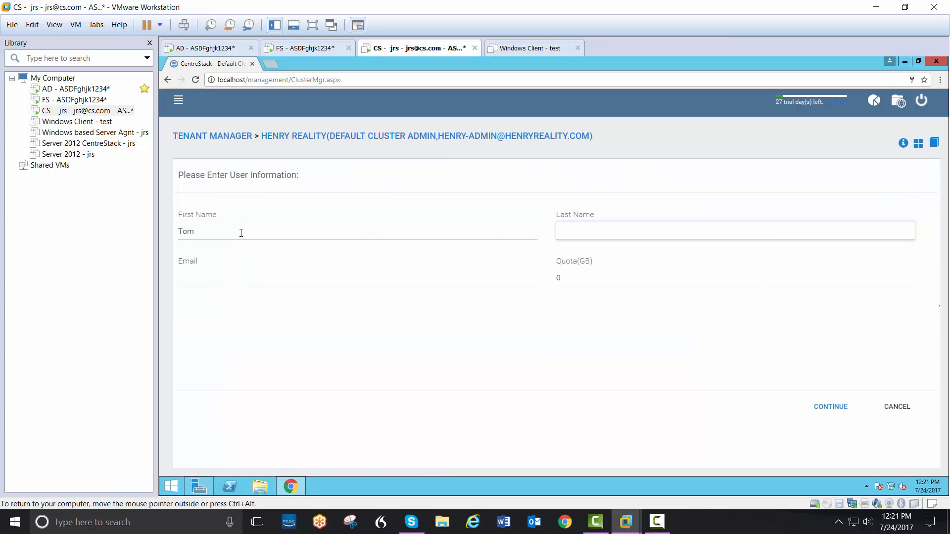
key("Tab")
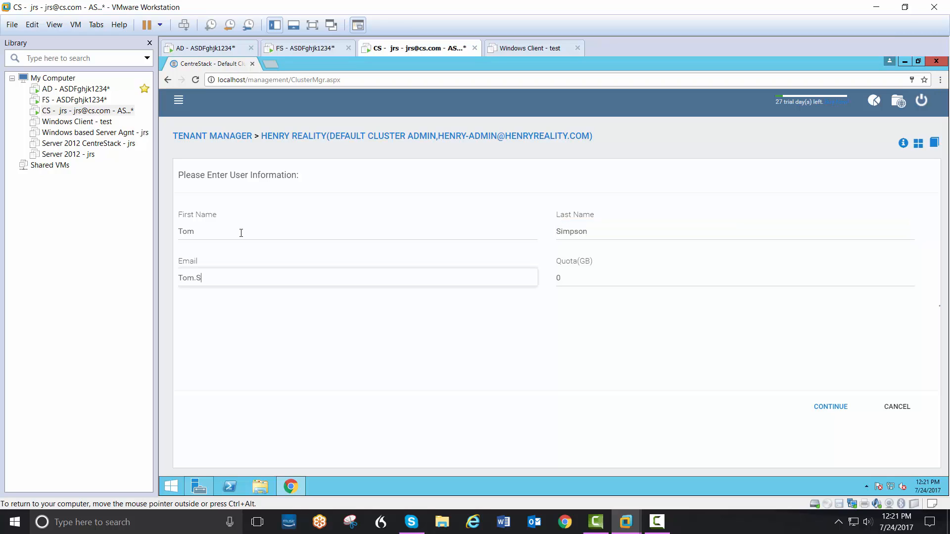
left_click(811, 406)
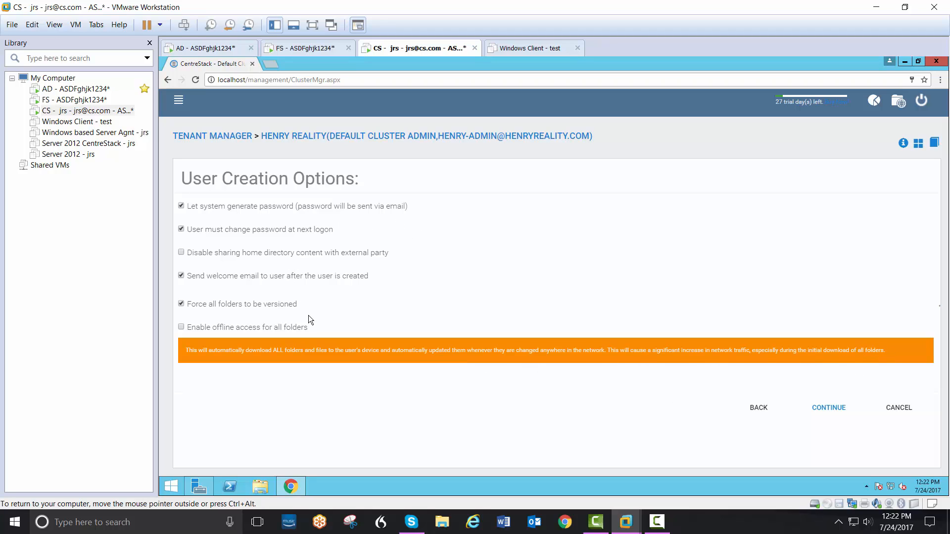
- Accept the default user creation options, grant the native user read access to Accounting files and commit the new user
left_click(830, 408)
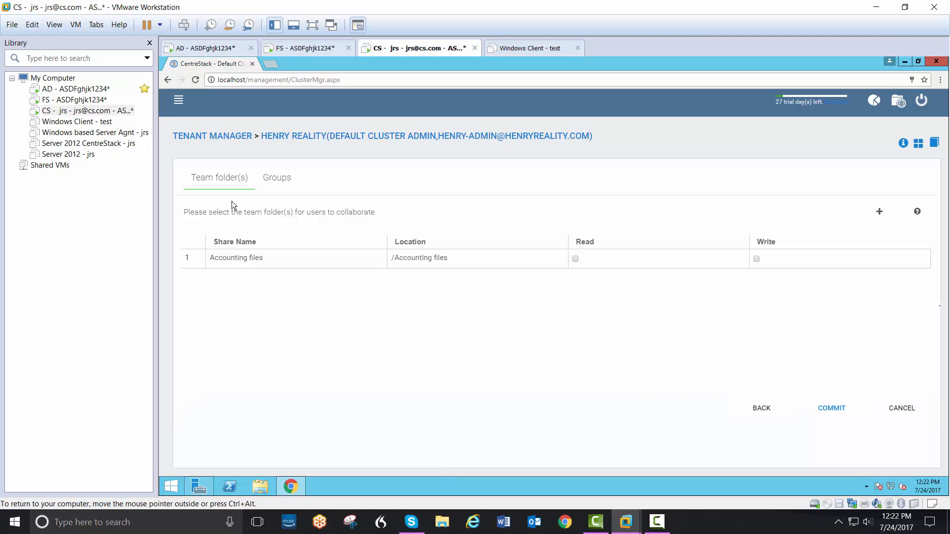
left_click(576, 260)
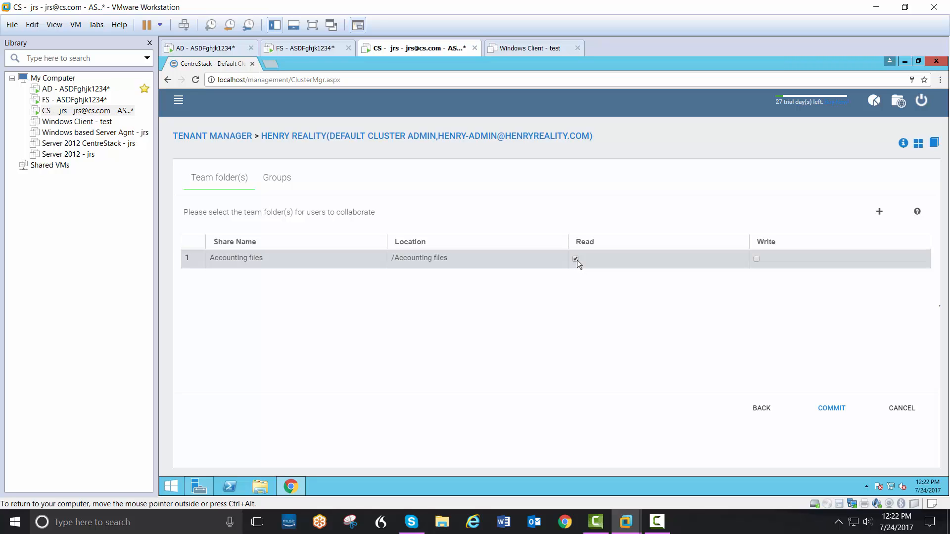
left_click(827, 409)
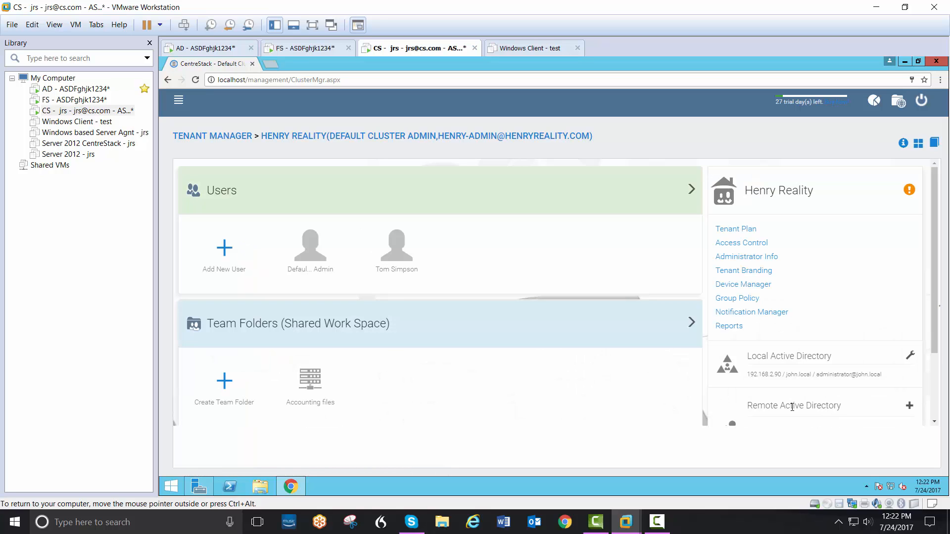
- Add new users from the john.local Active Directory domain, selecting all accounts in its Users container
left_click(224, 254)
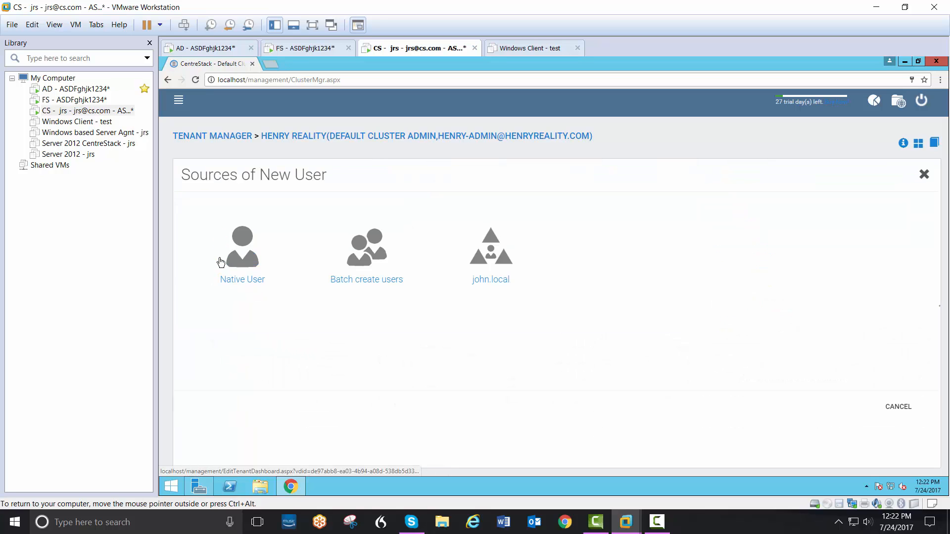
left_click(495, 285)
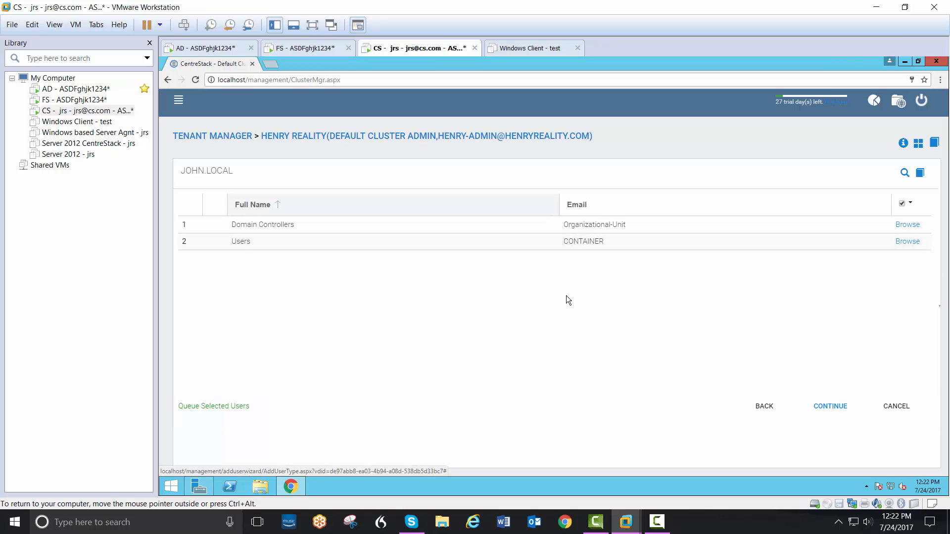
left_click(909, 242)
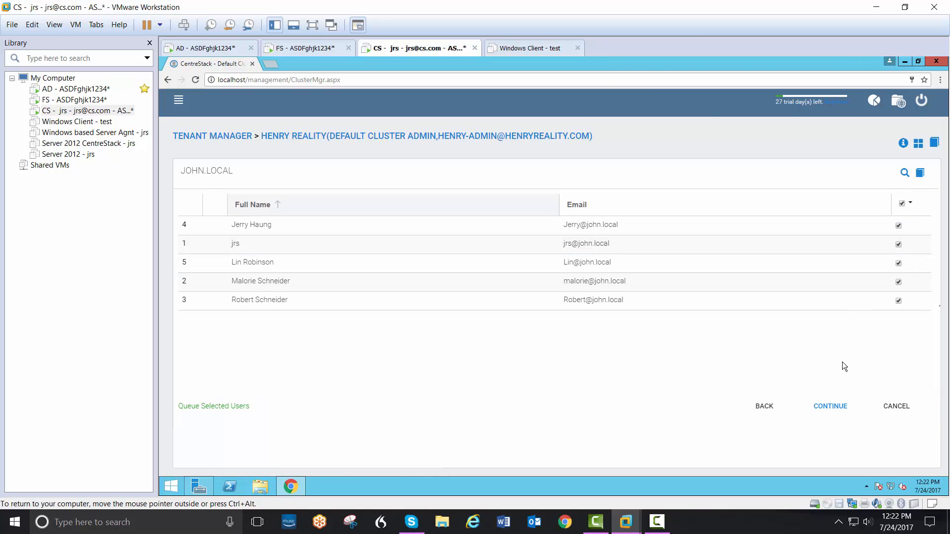
left_click(830, 407)
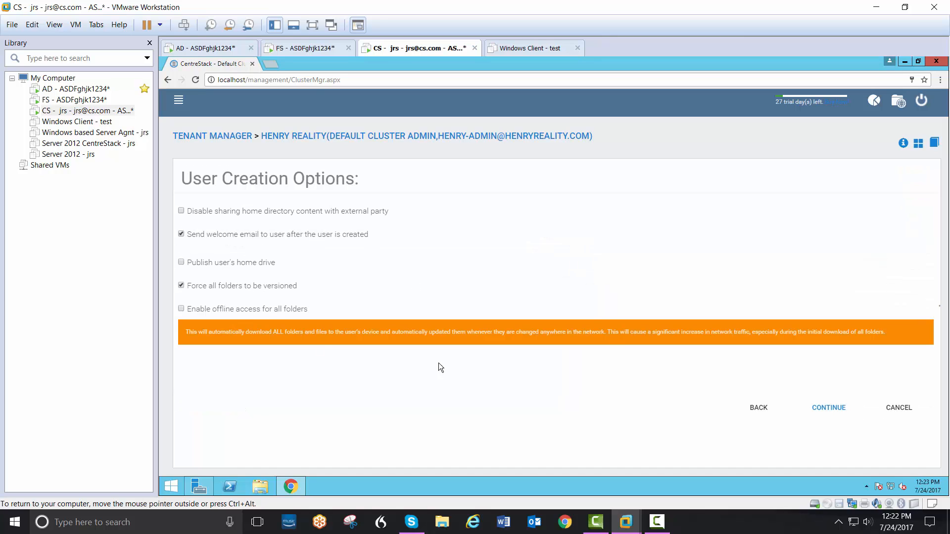
- Accept the default creation options, grant the Active Directory users read and write access to Accounting files and commit them
left_click(817, 408)
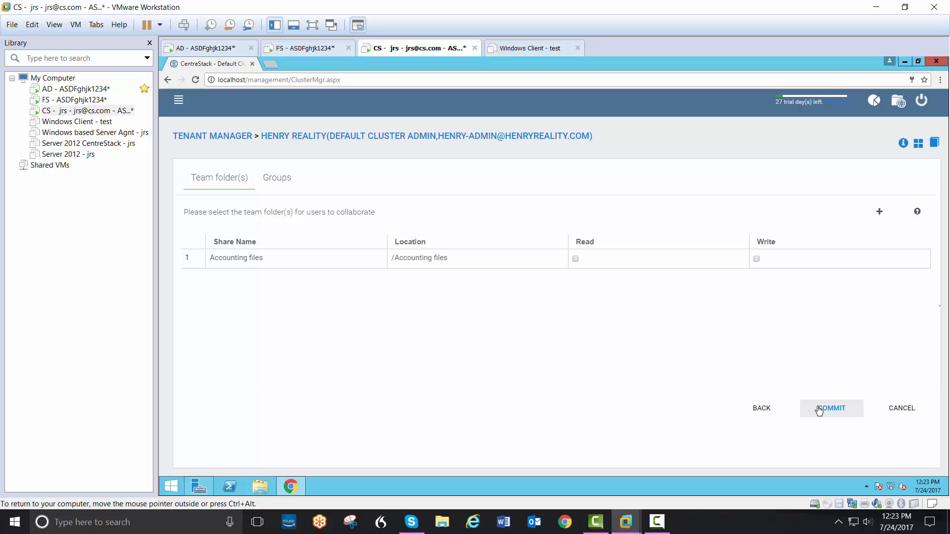
left_click(575, 258)
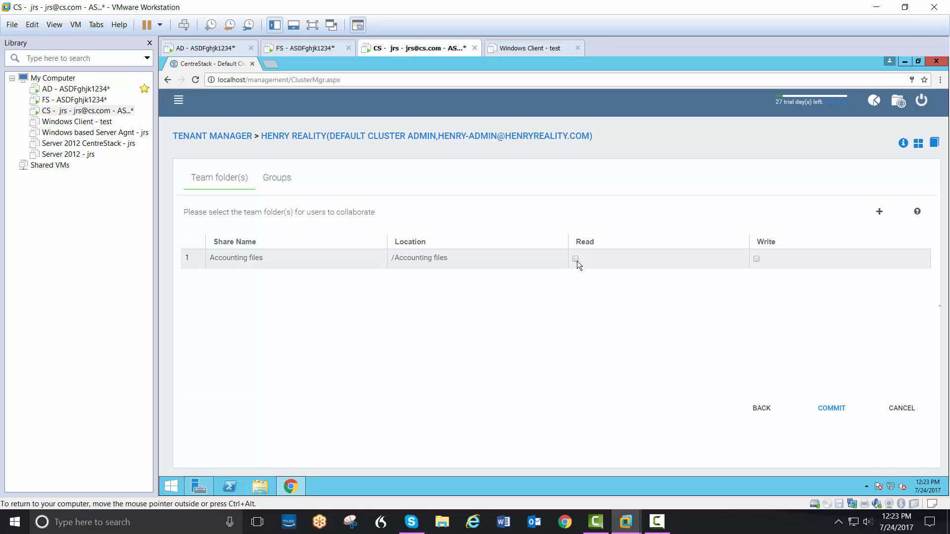
left_click(756, 259)
left_click(830, 411)
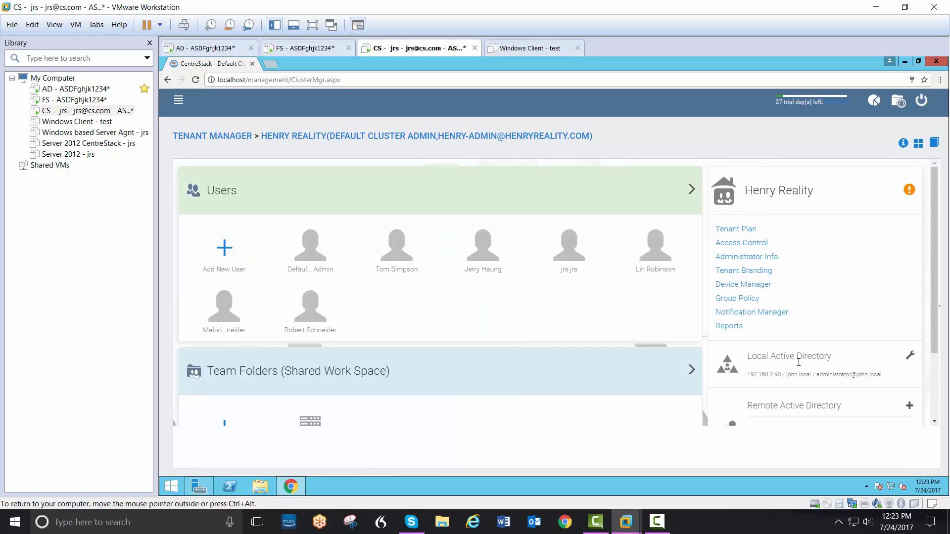
scroll(591, 325, "down", 1)
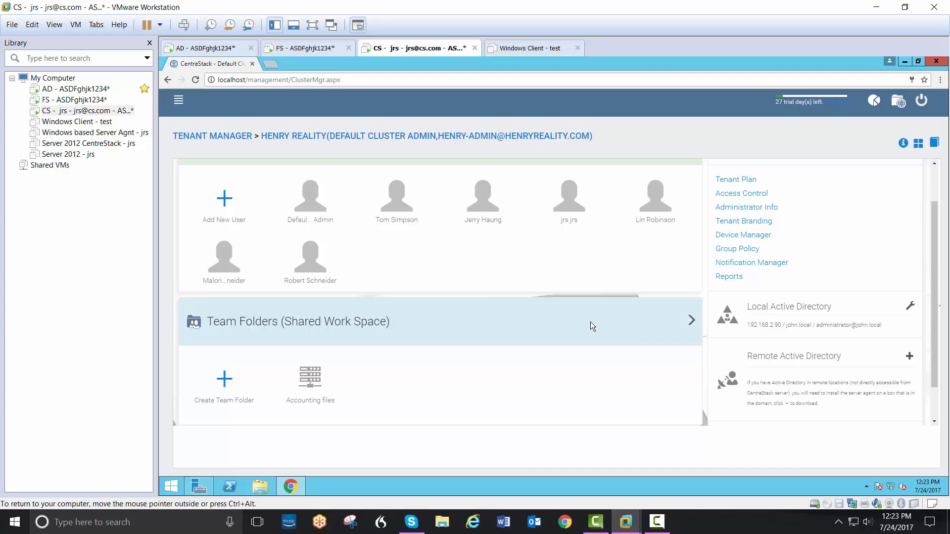